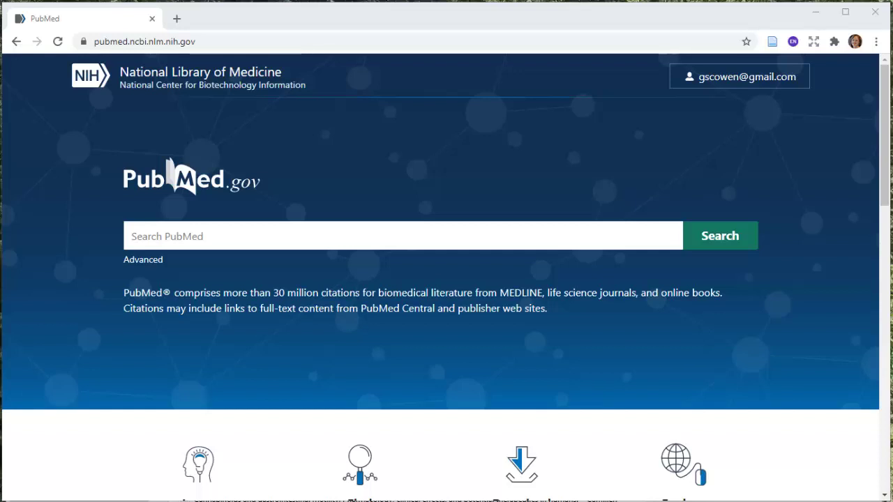
Run an advanced search on all fields for cannabis OR marijuana OR marihuana OR hemp OR canna*.
click(144, 261)
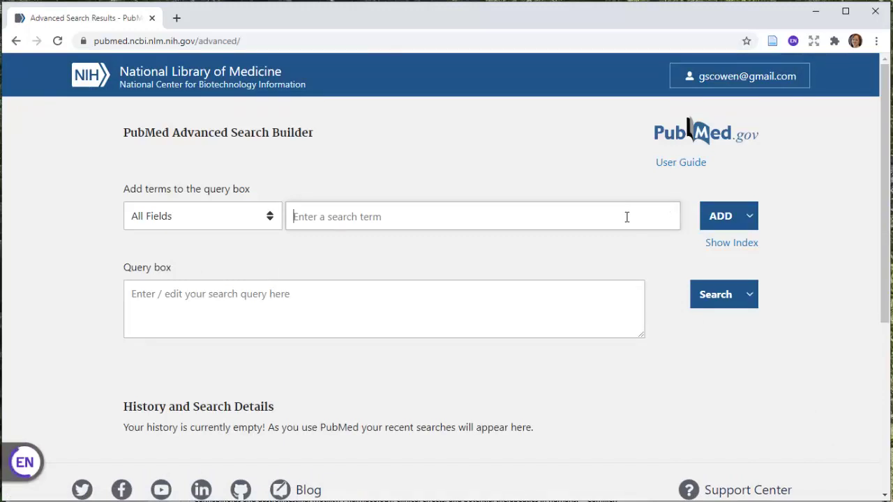
text(cannabi)
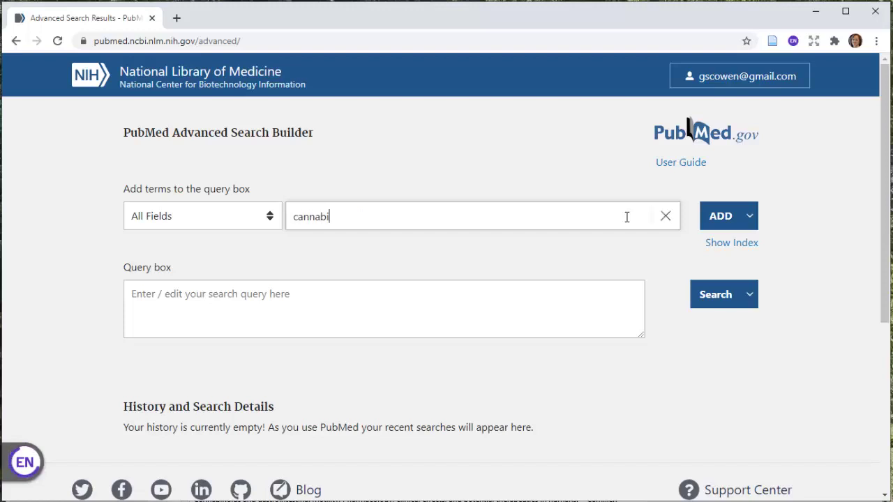
text(s OR m)
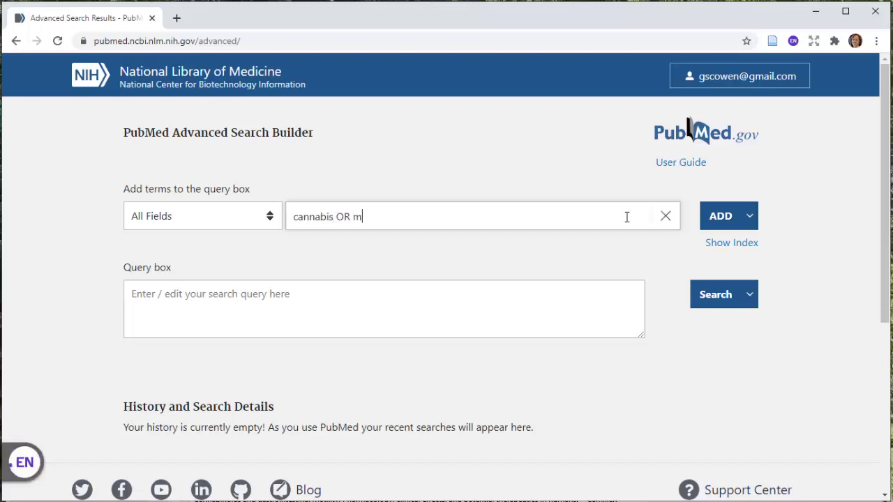
text(arijuana O)
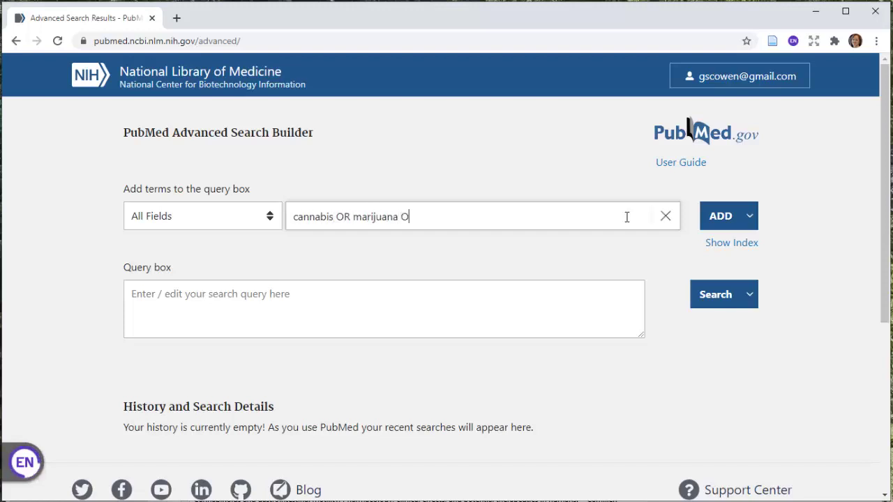
text(R mari)
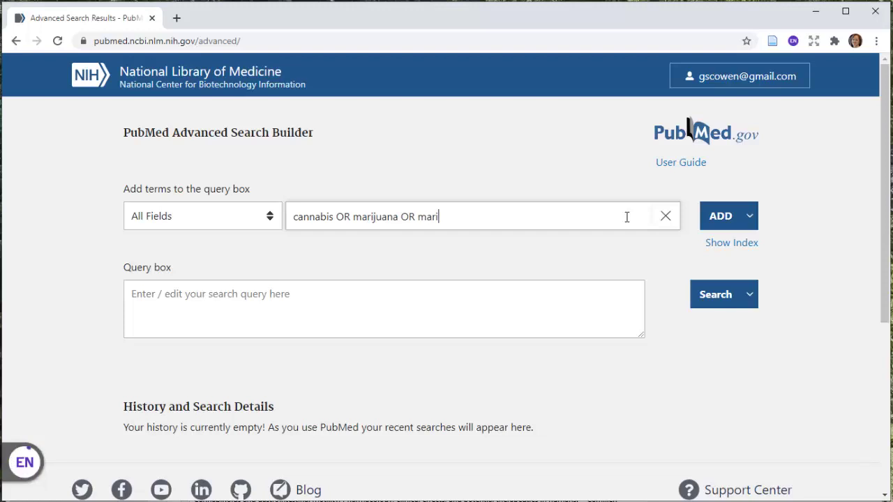
text(huana OR )
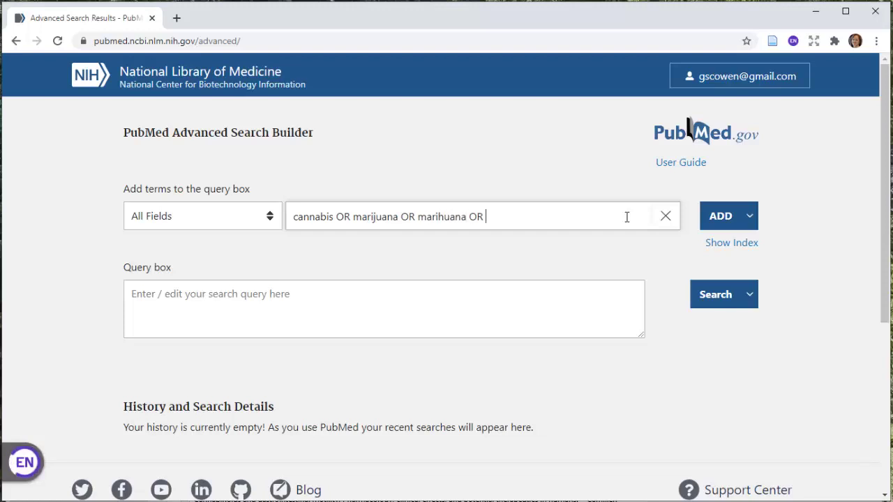
text(hemp OR cann*)
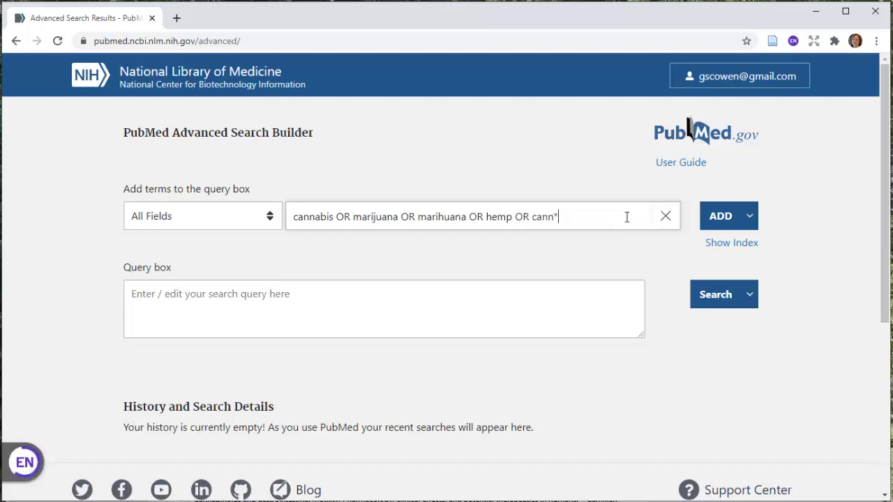
key(BackSpace)
text(a*)
click(724, 221)
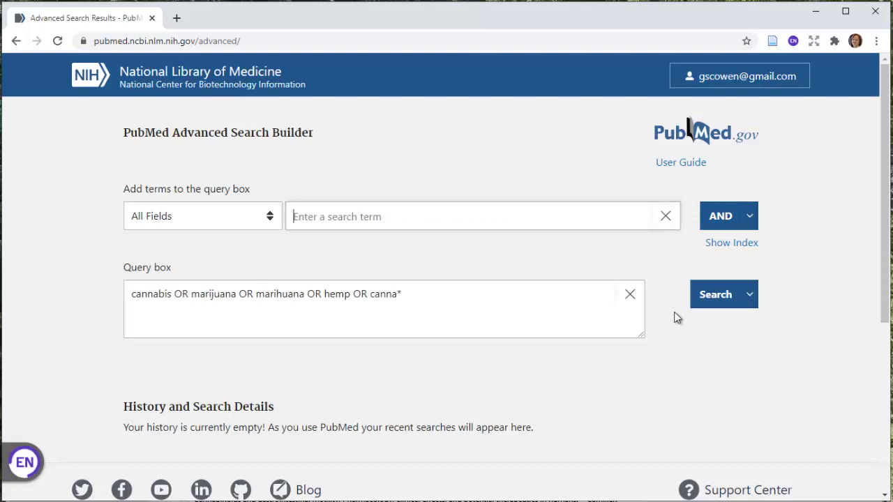
click(722, 298)
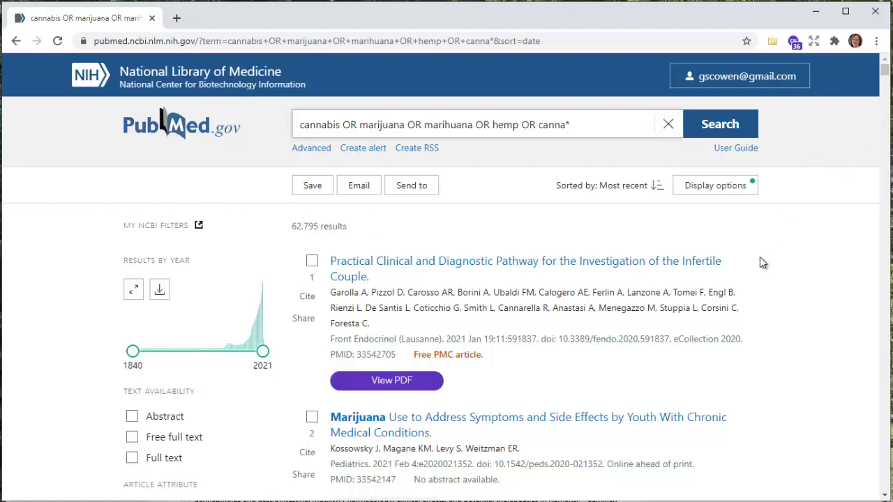
Filter the search results by the Humans species.
scroll(760, 285, down, 2)
scroll(760, 285, down, 6)
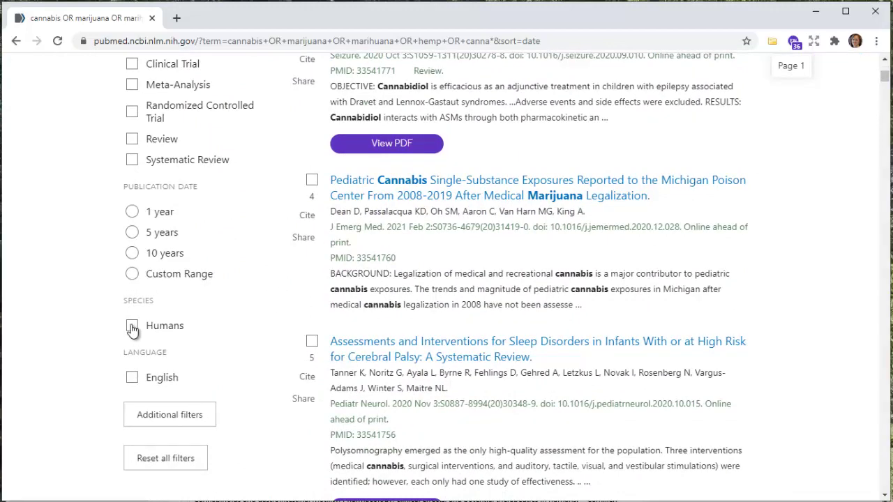
click(133, 327)
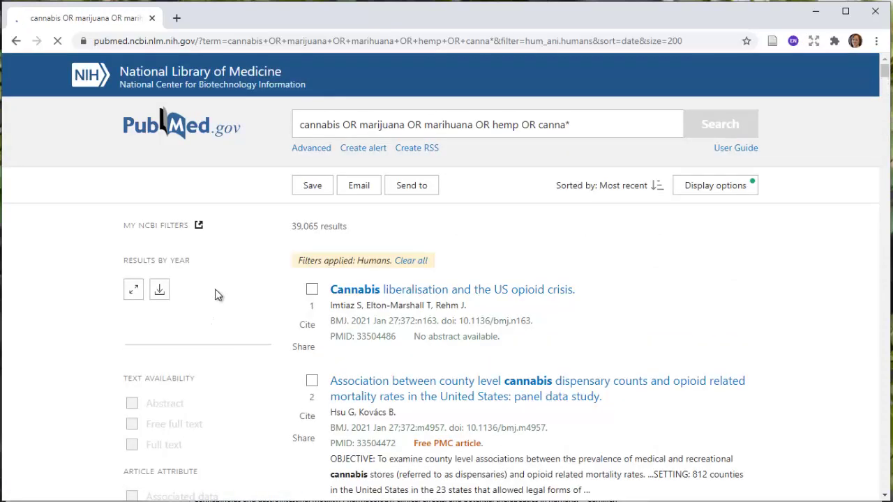
Return to the advanced search builder and add the Humans-filtered search #4 from the history to the query.
scroll(227, 341, down, 8)
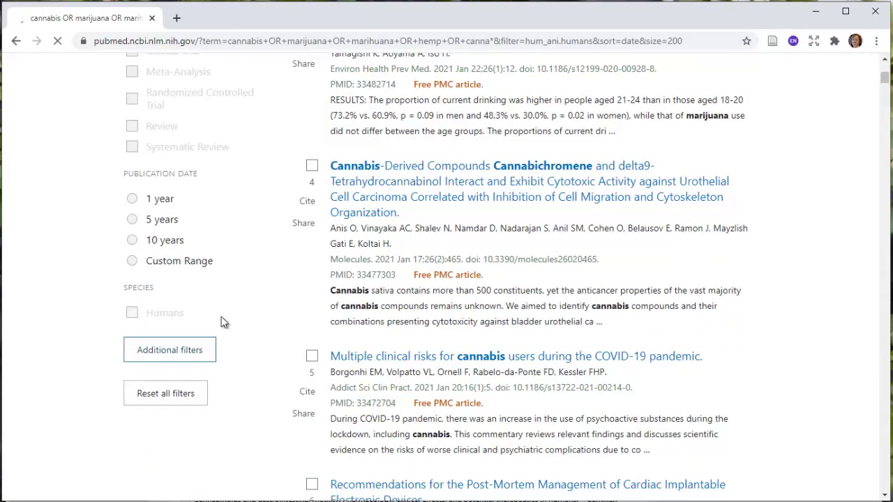
scroll(246, 341, up, 3)
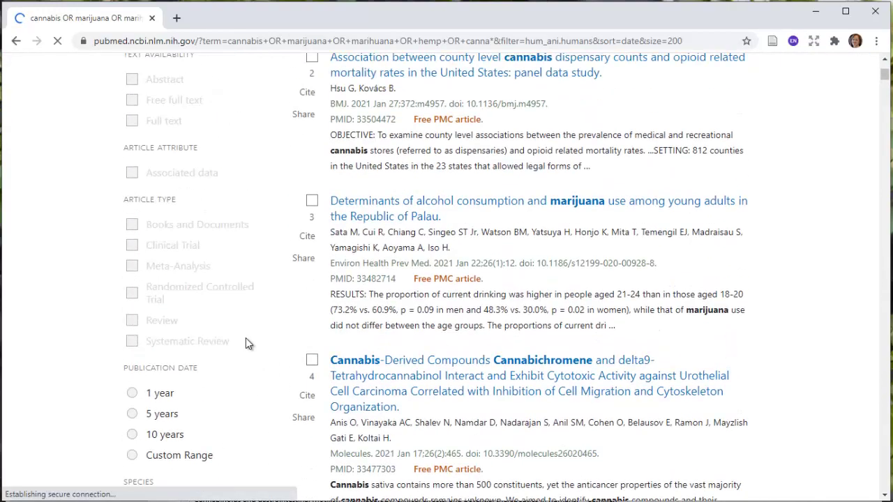
scroll(245, 341, up, 3)
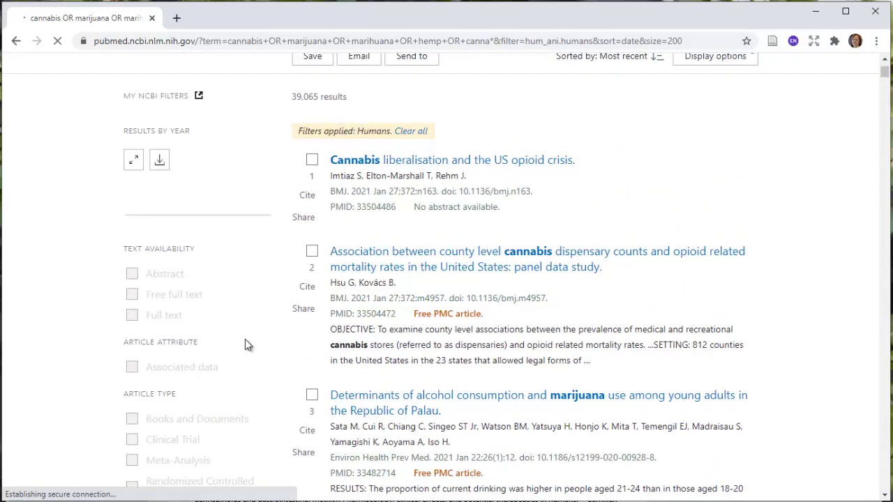
scroll(246, 339, up, 2)
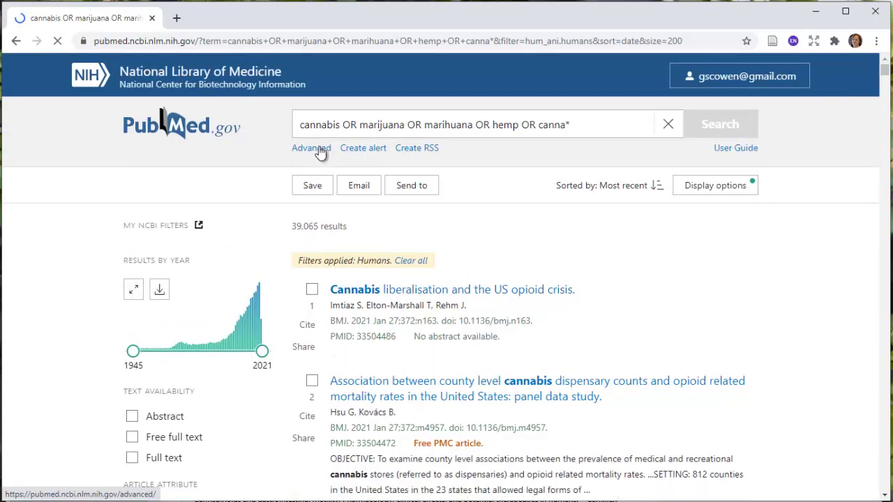
click(318, 149)
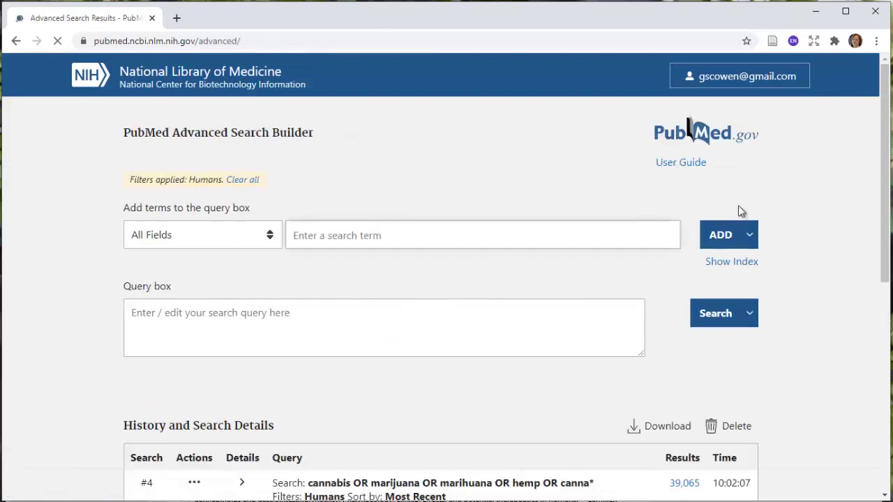
mouse_move(881, 232)
mouse_down()
mouse_move(877, 258)
mouse_move(884, 246)
mouse_up()
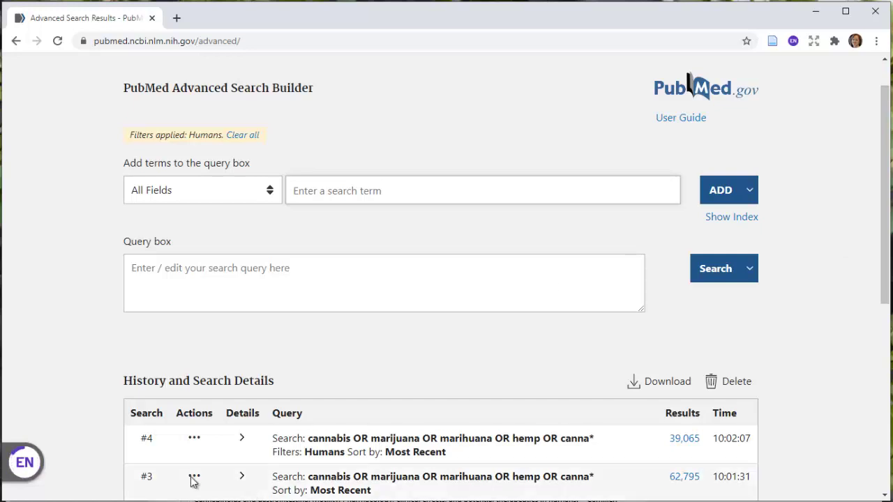
click(194, 440)
click(253, 443)
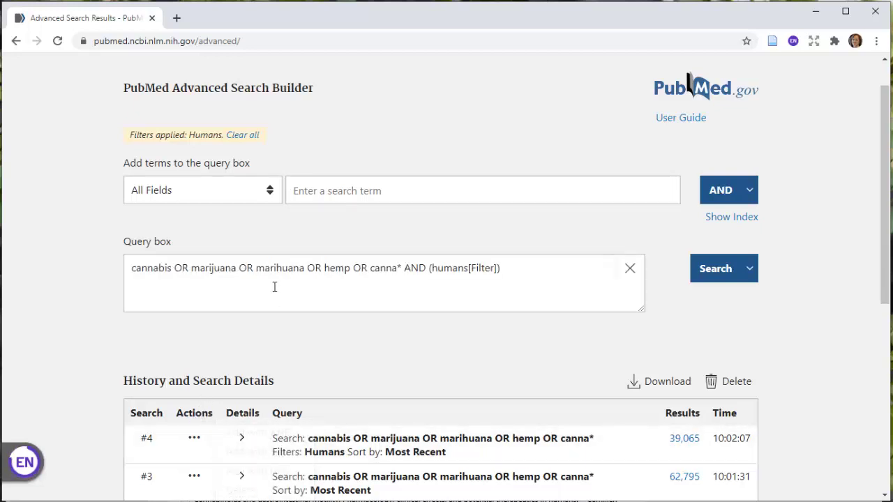
Exclude abuse OR addiction from the query with the NOT operator and run the search.
click(382, 188)
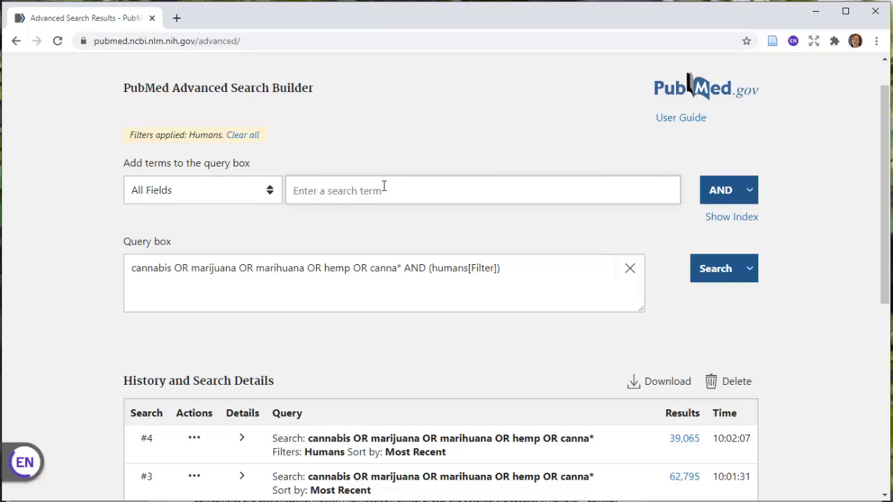
text(abuse OR )
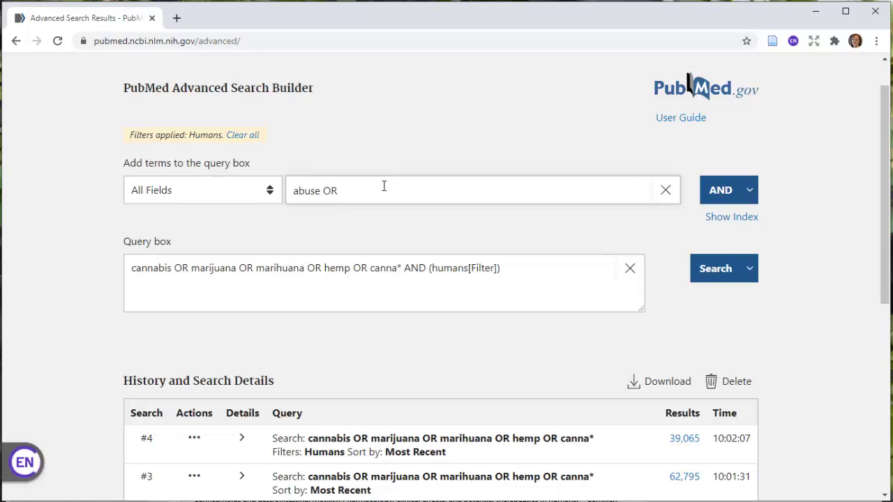
text(addiction)
click(750, 191)
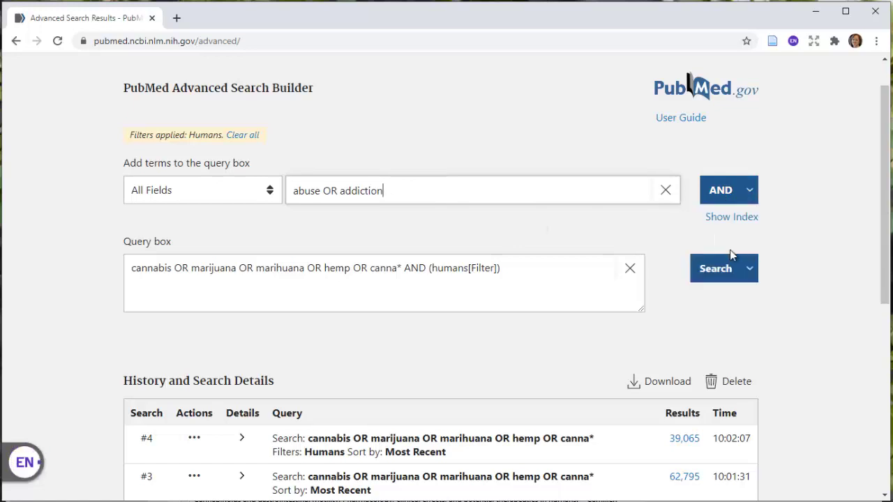
mouse_move(752, 195)
click(713, 275)
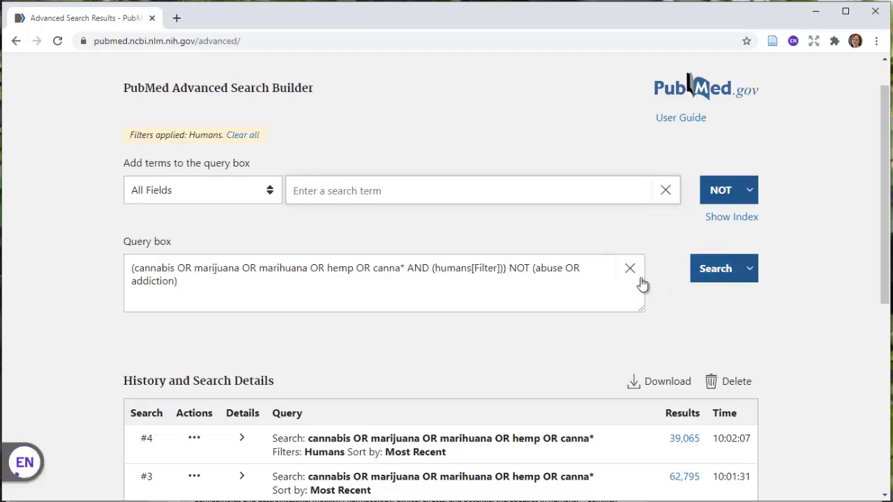
click(718, 273)
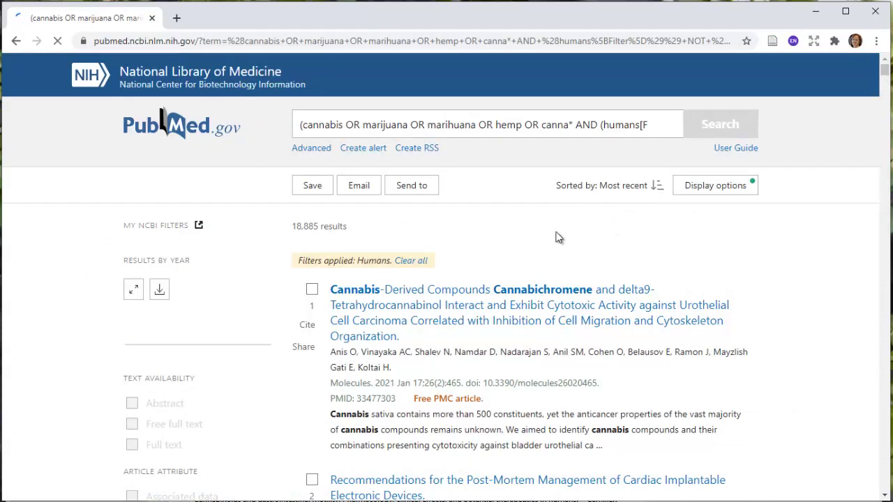
Limit the results to the article types Review and Systematic Review.
click(410, 261)
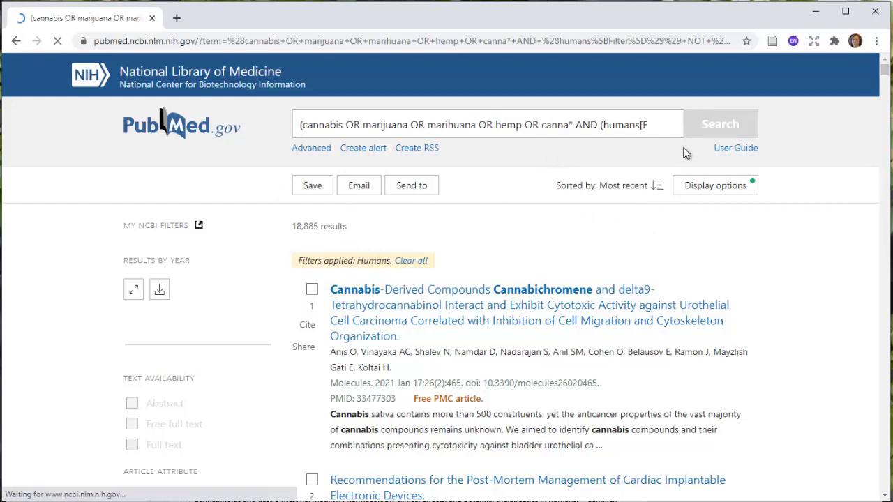
scroll(656, 206, down, 2)
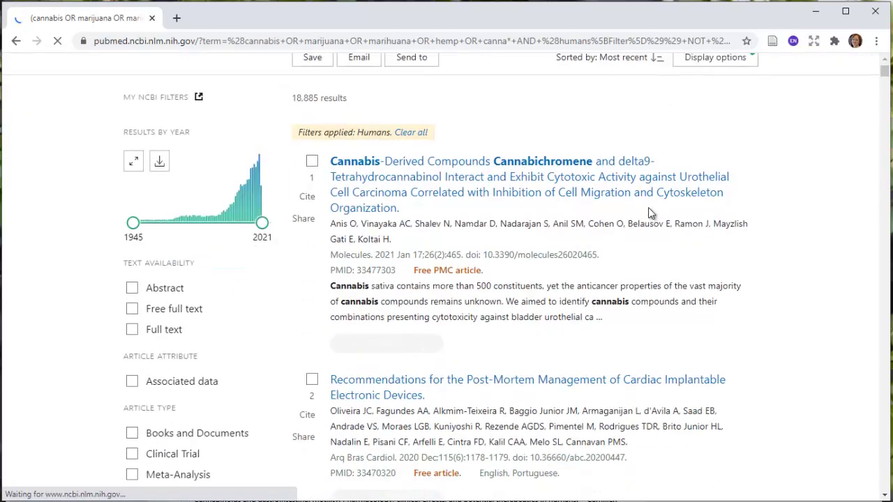
scroll(612, 256, down, 3)
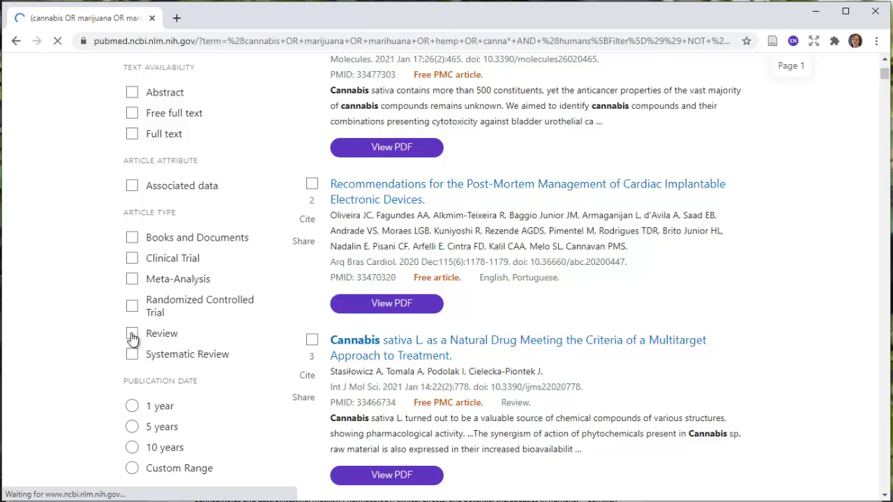
click(133, 353)
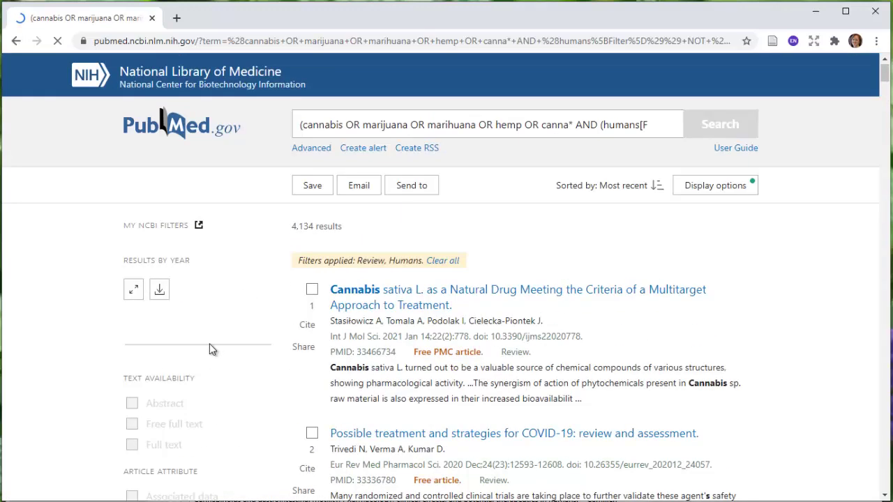
scroll(212, 349, down, 6)
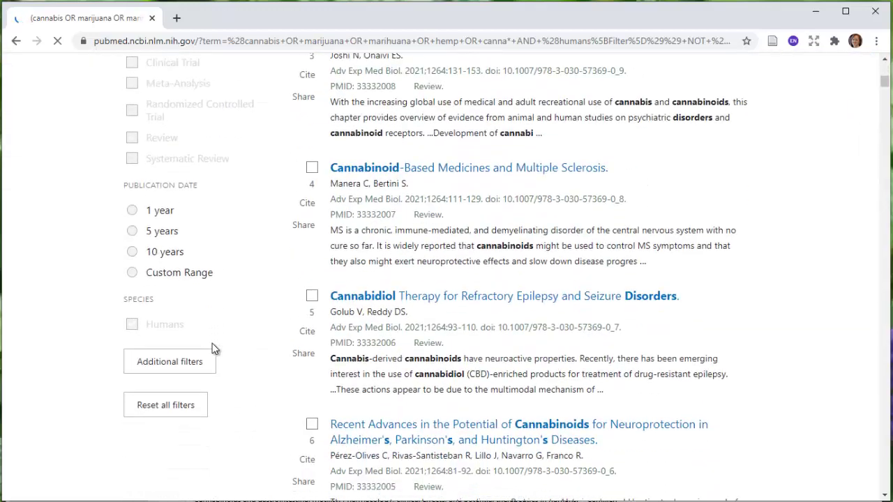
scroll(209, 352, up, 3)
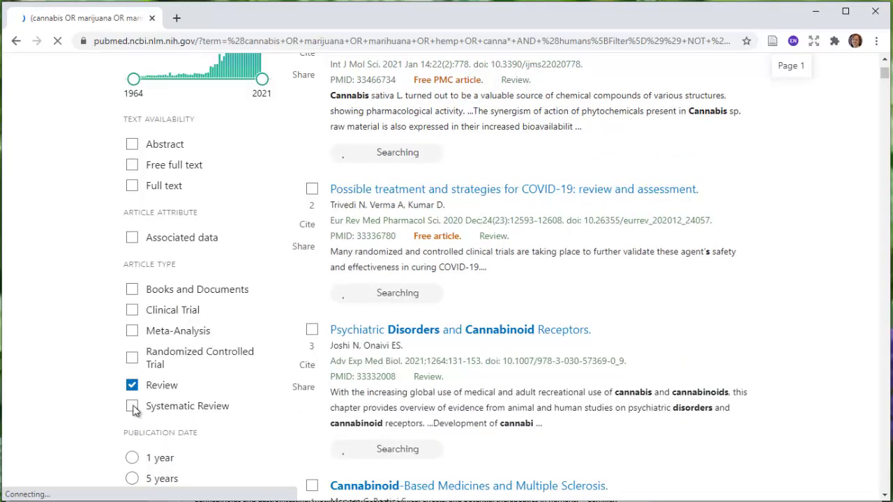
click(174, 384)
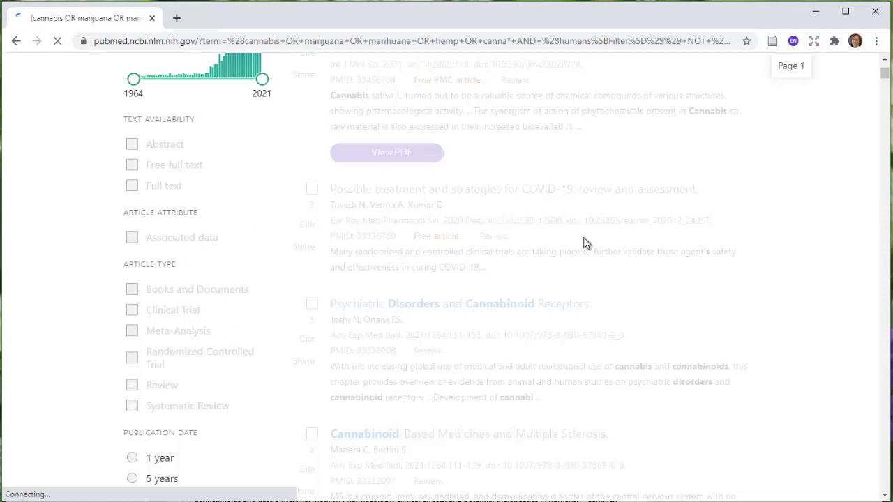
Check the display options for the results' format, sort order and number per page, and look through the filtered review articles.
scroll(583, 240, up, 4)
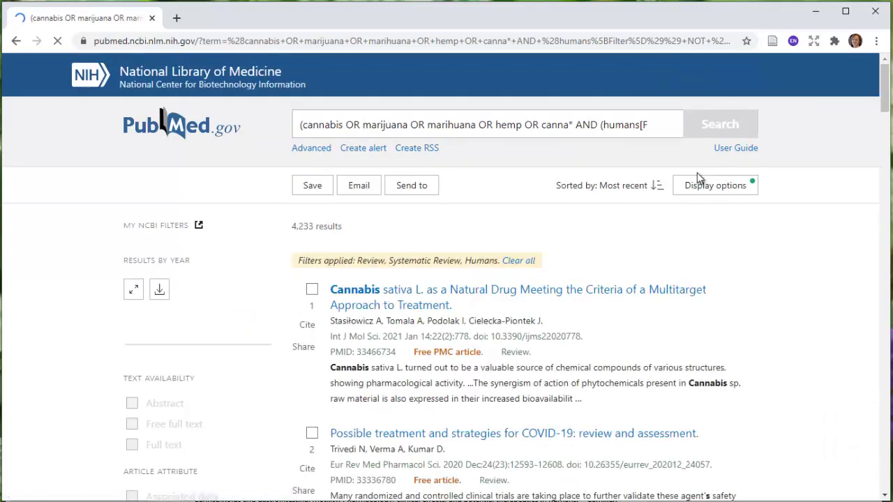
click(691, 191)
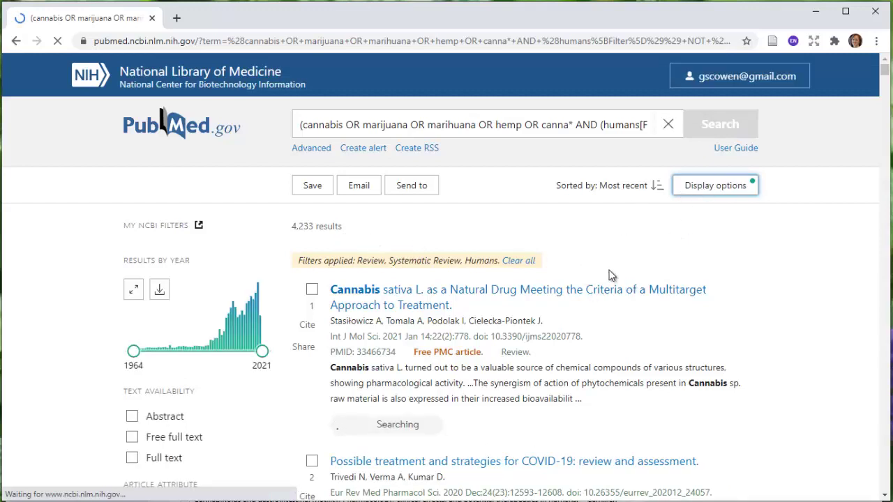
click(706, 194)
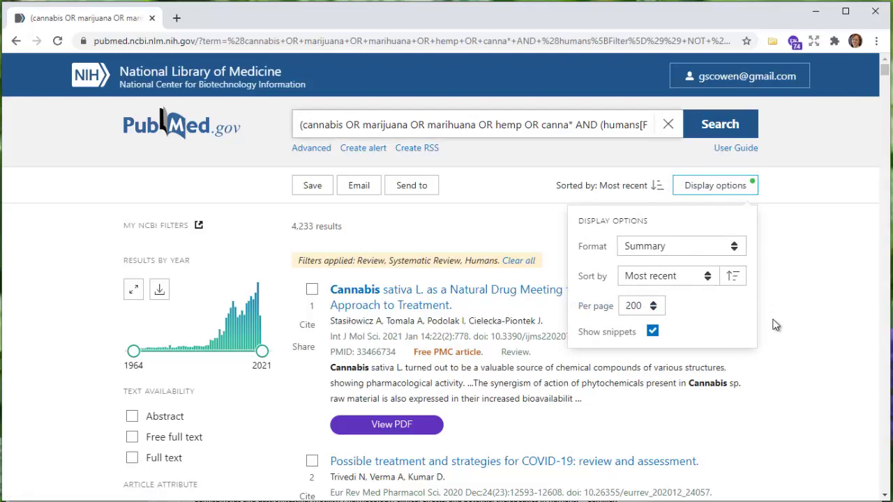
click(751, 378)
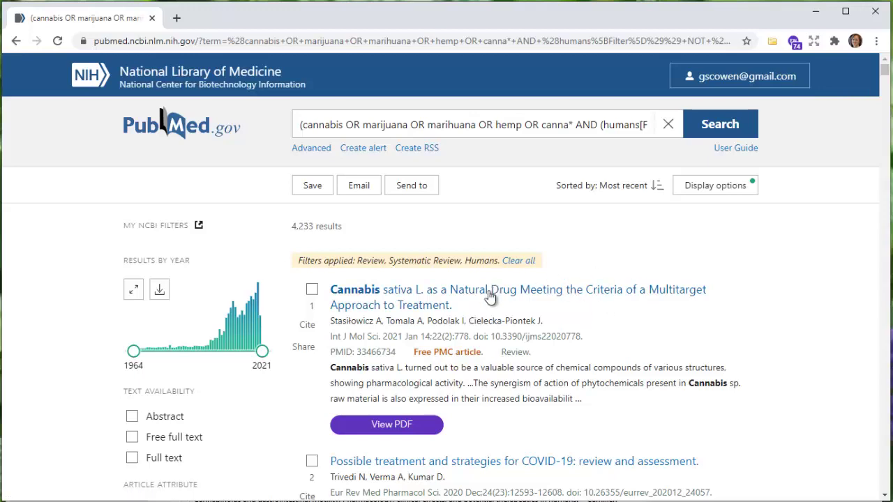
scroll(662, 305, down, 3)
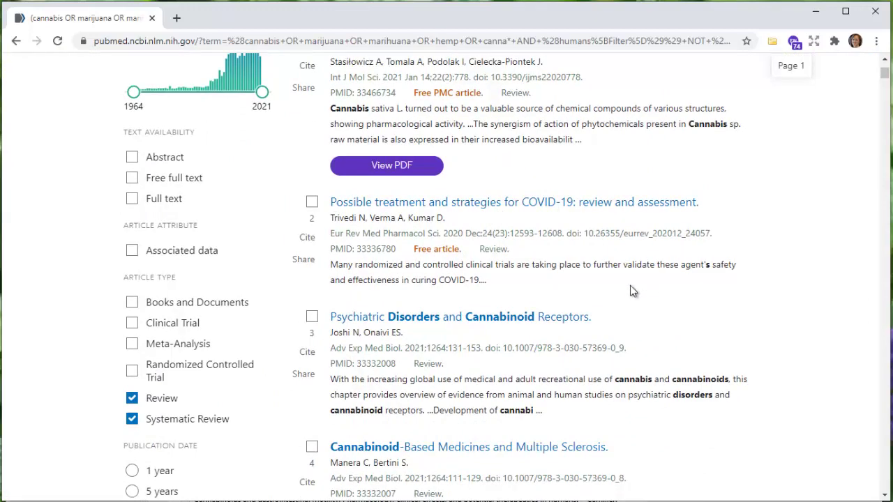
scroll(631, 290, down, 3)
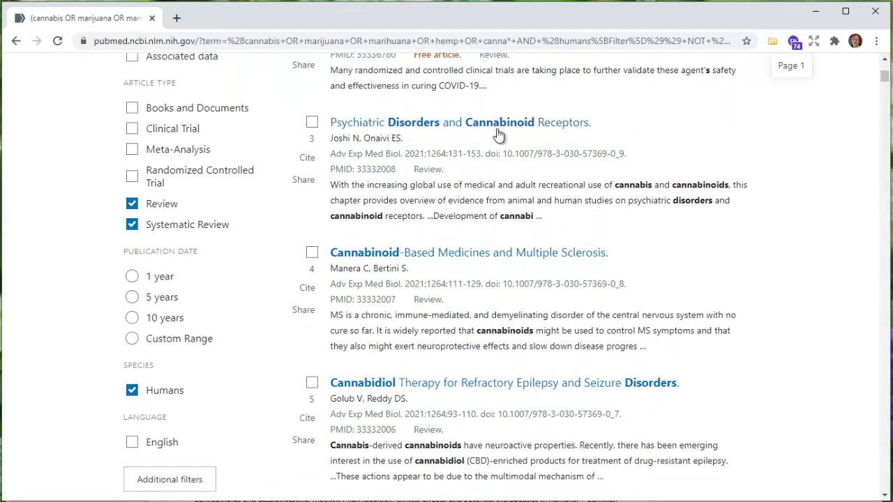